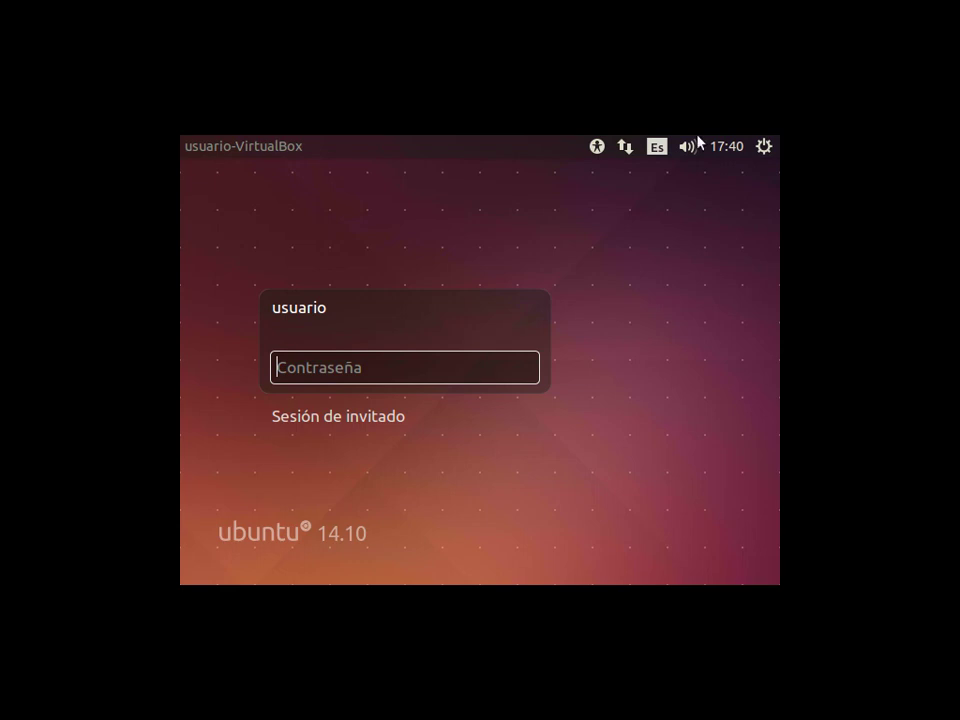
{"action": "left_click", "coordinate": [764, 147]}
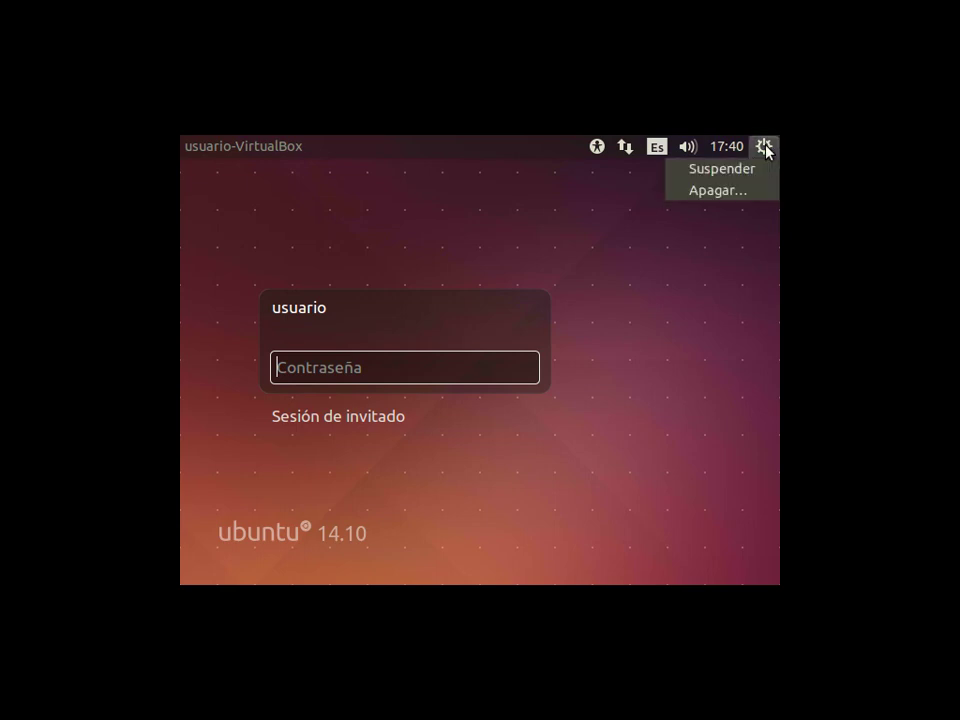
{"action": "left_click", "coordinate": [634, 161]}
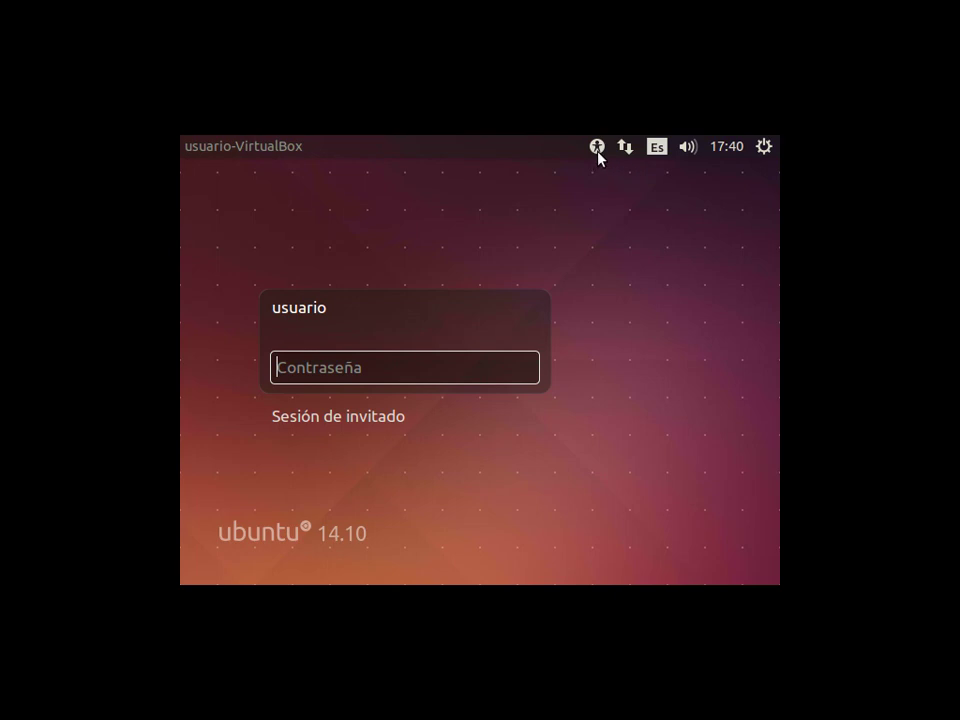
{"action": "left_click", "coordinate": [597, 148]}
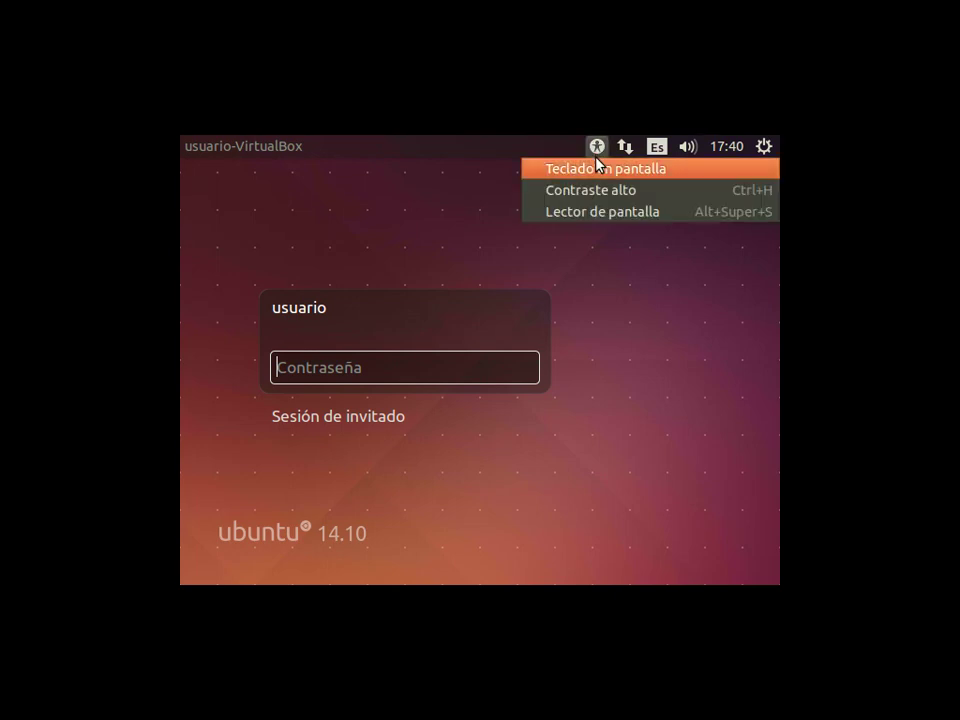
Step: Log in to the usuario account by entering its account password
{"action": "left_click", "coordinate": [296, 352]}
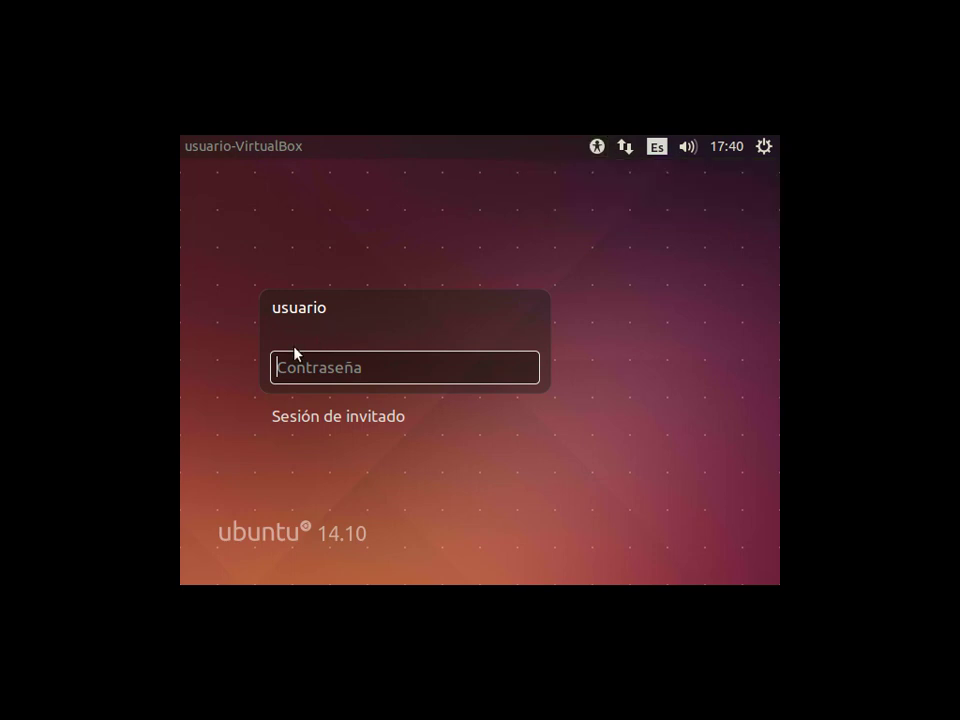
{"action": "type", "text": "••••••"}
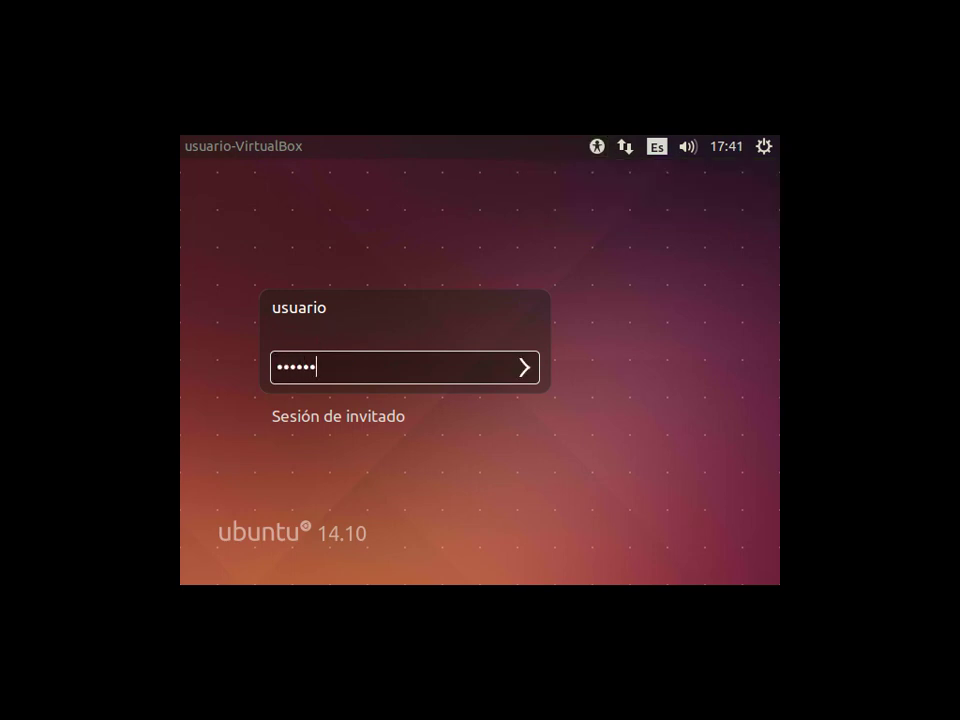
{"action": "key", "text": "Return"}
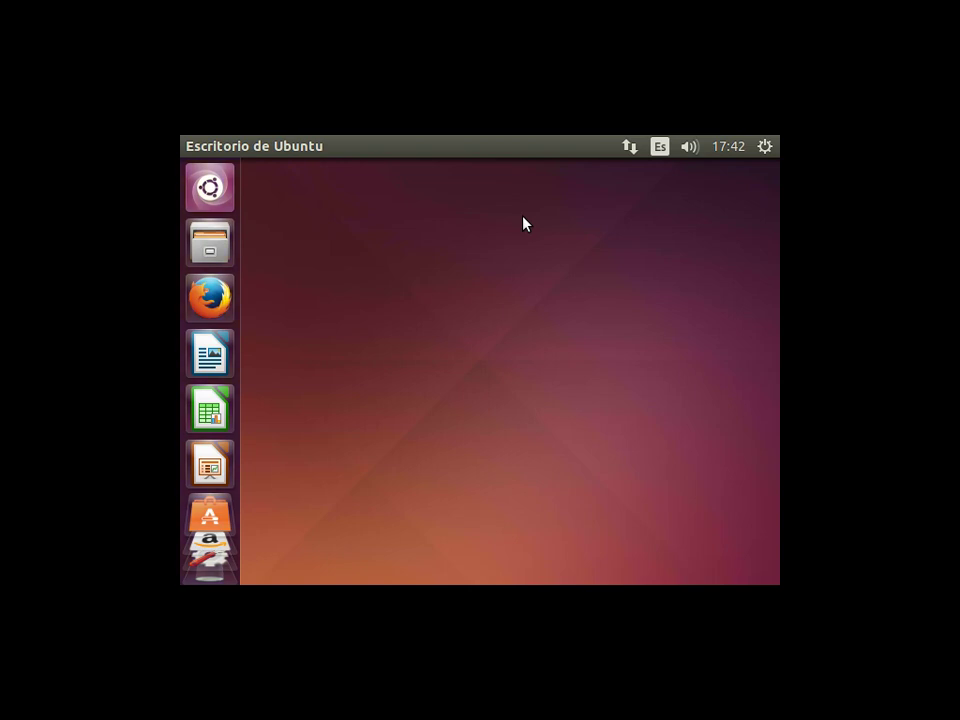
Step: Search the installed applications for "terminal" and open Terminal
{"action": "left_click", "coordinate": [210, 188]}
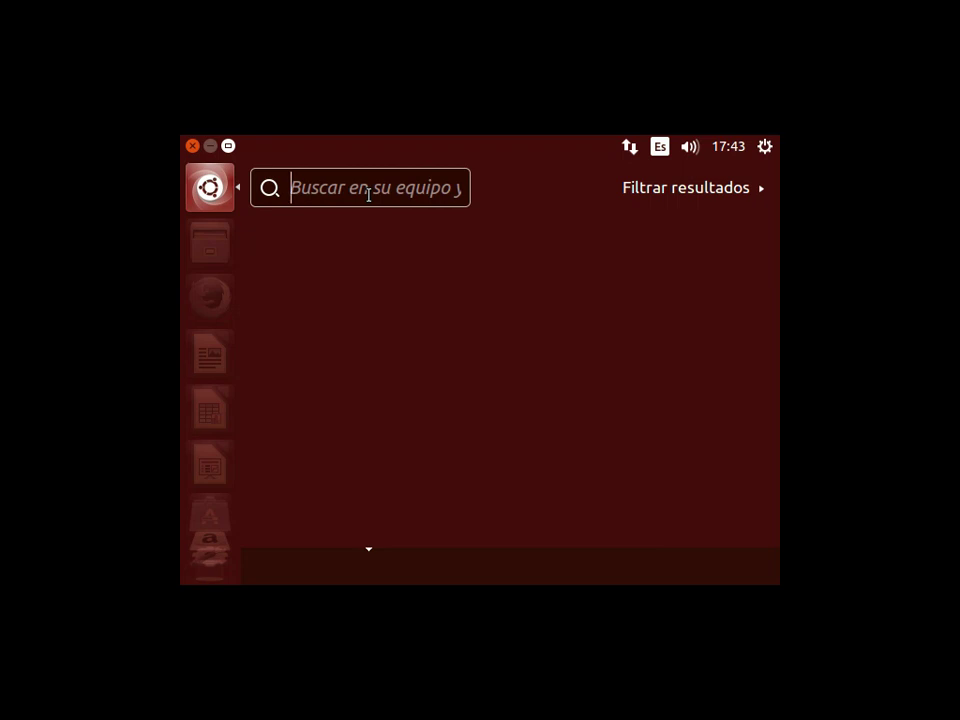
{"action": "type", "text": "te"}
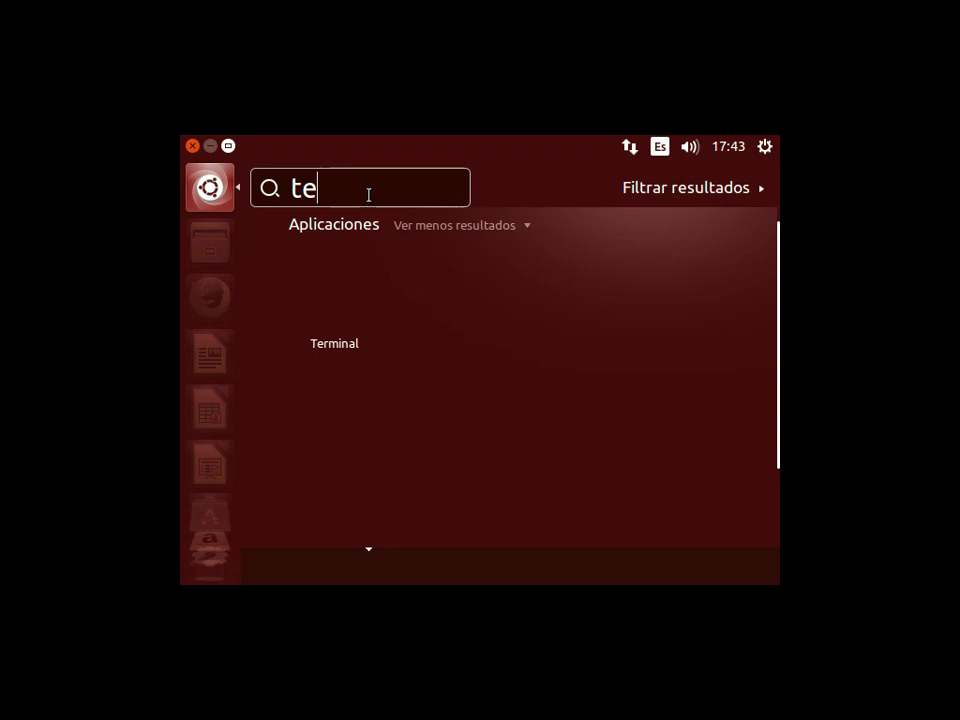
{"action": "type", "text": "r"}
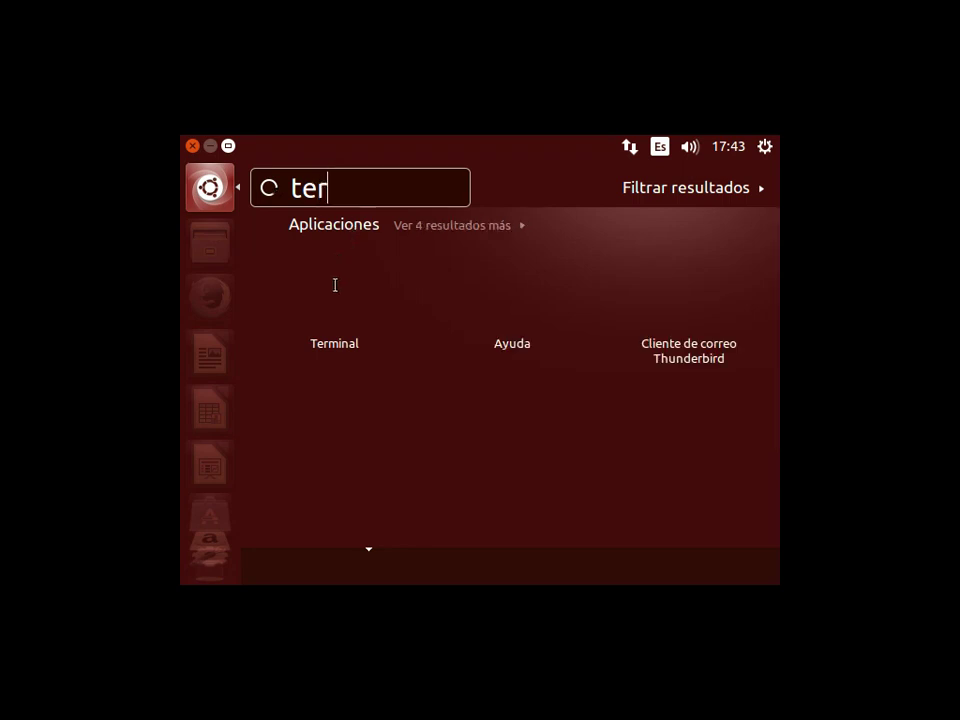
{"action": "type", "text": "m"}
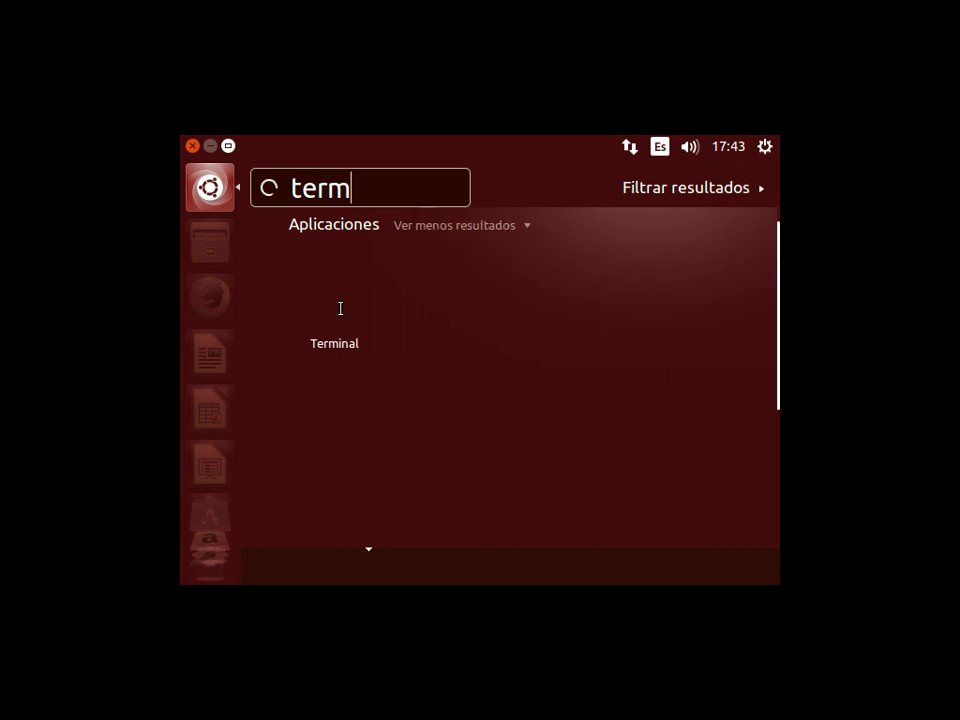
{"action": "type", "text": "i"}
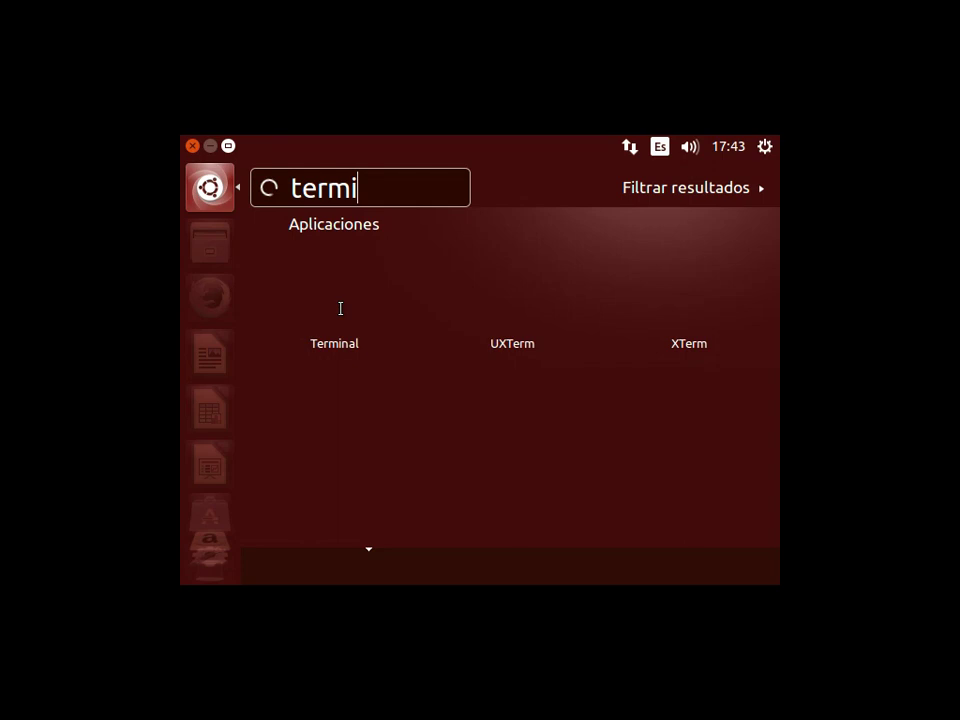
{"action": "type", "text": "n"}
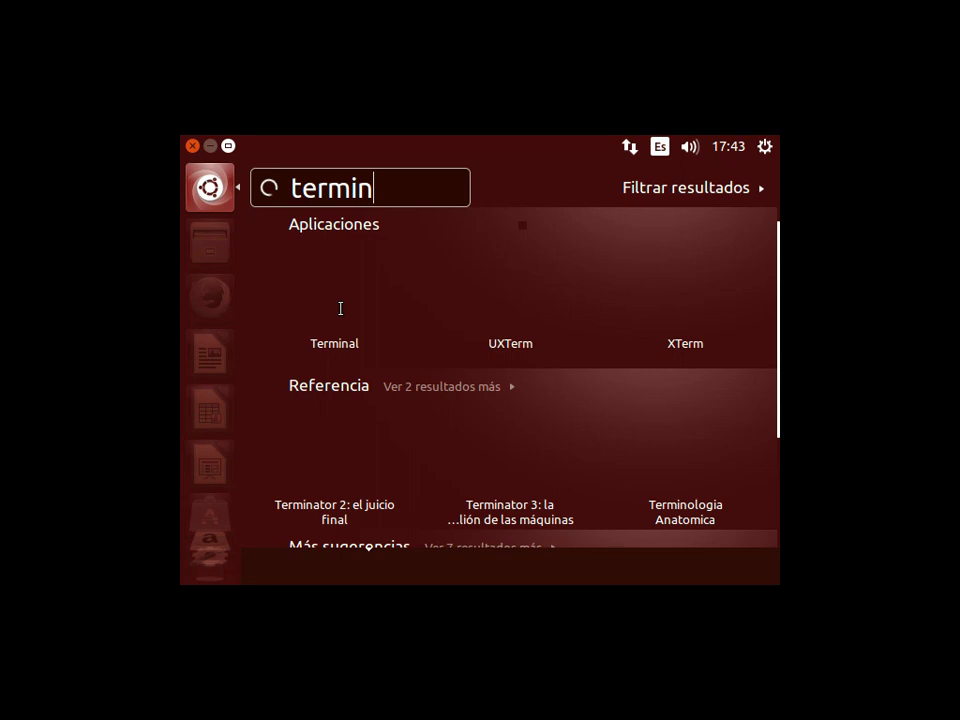
{"action": "type", "text": "a"}
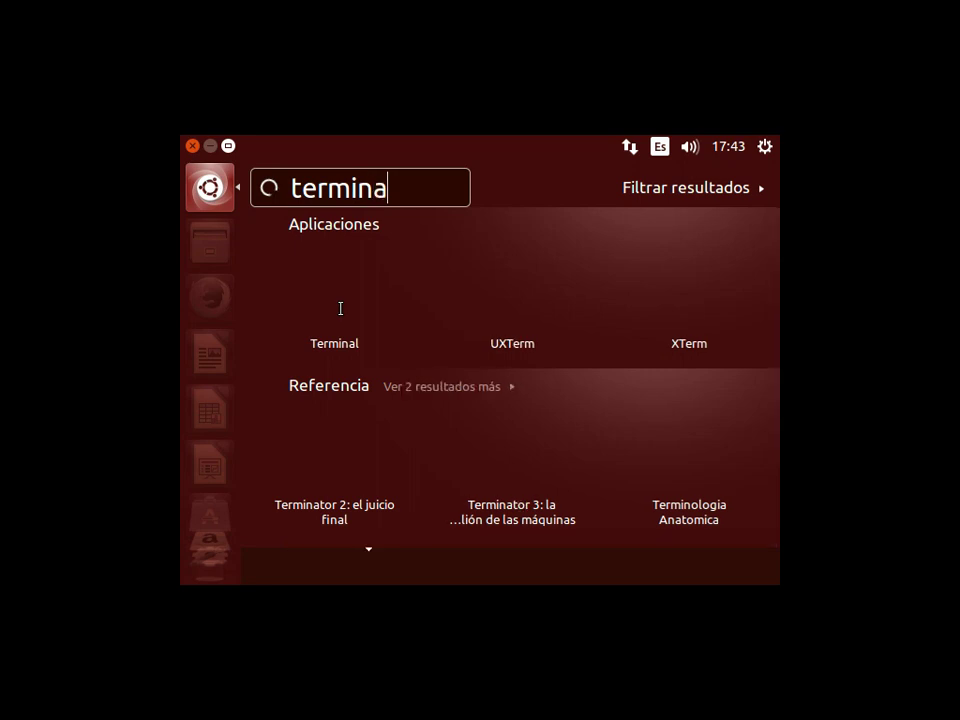
{"action": "type", "text": "l"}
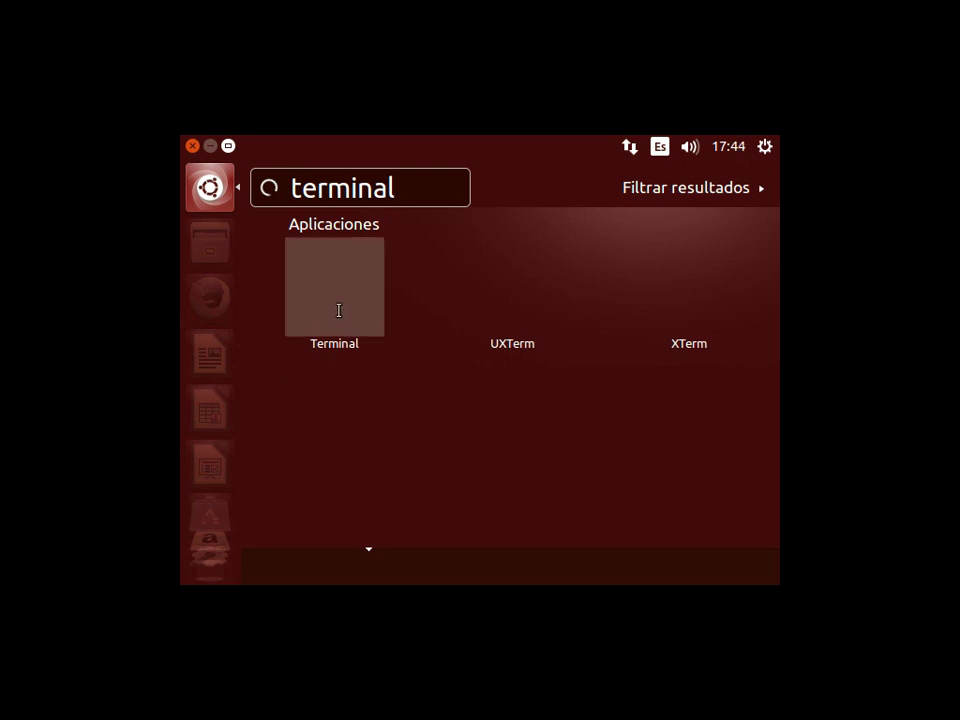
{"action": "key", "text": "Left"}
{"action": "key", "text": "Left"}
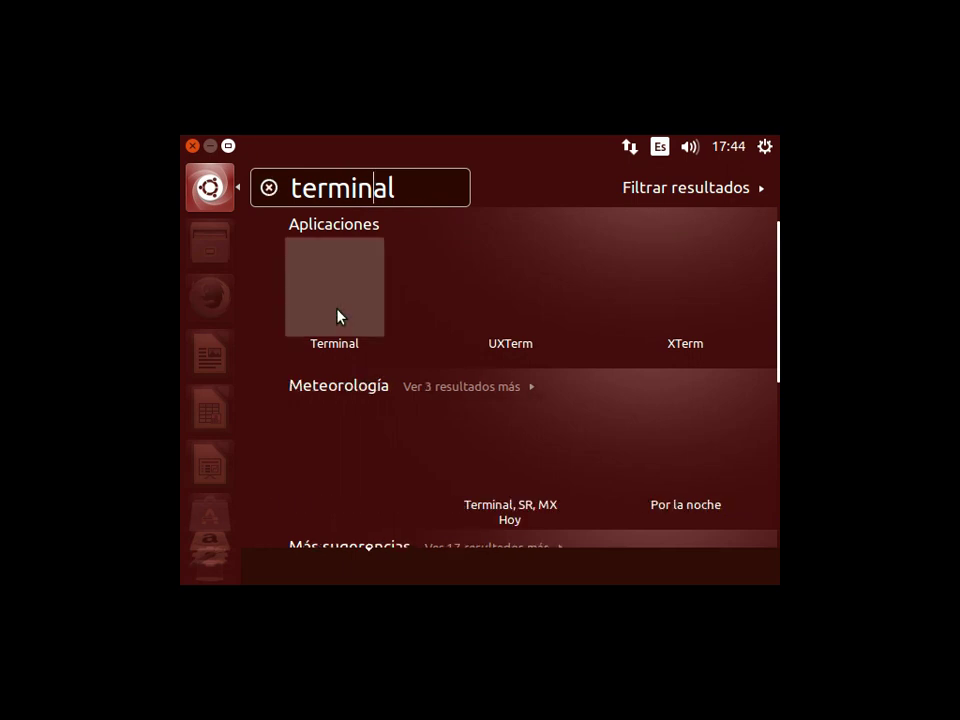
{"action": "left_click", "coordinate": [337, 316]}
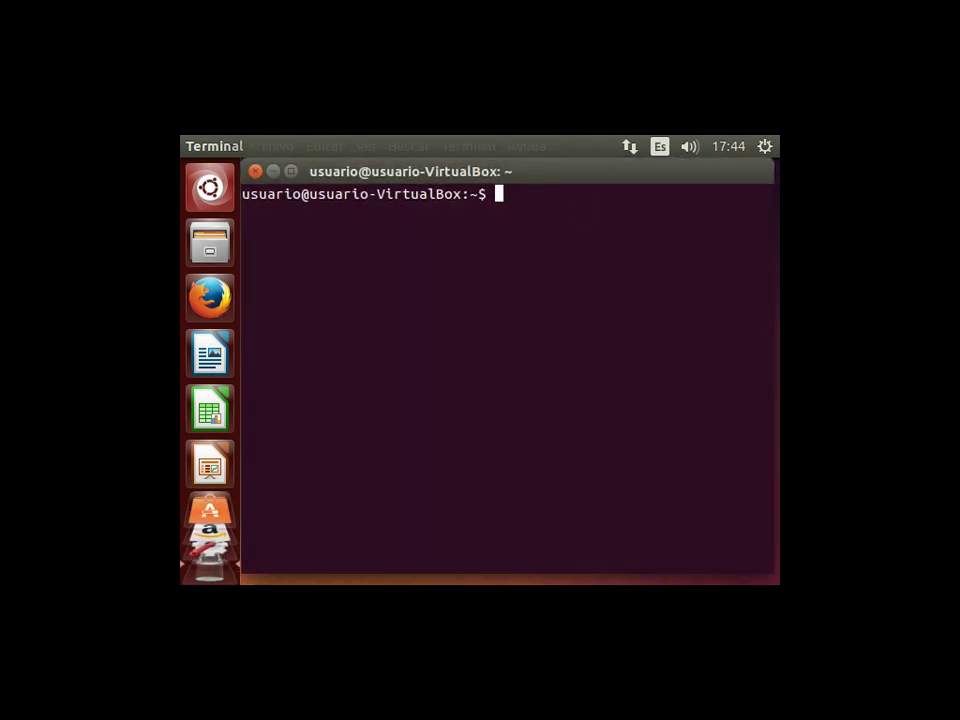
Step: Switch to a root shell with sudo su, authenticating with the account password
{"action": "type", "text": "sudo su"}
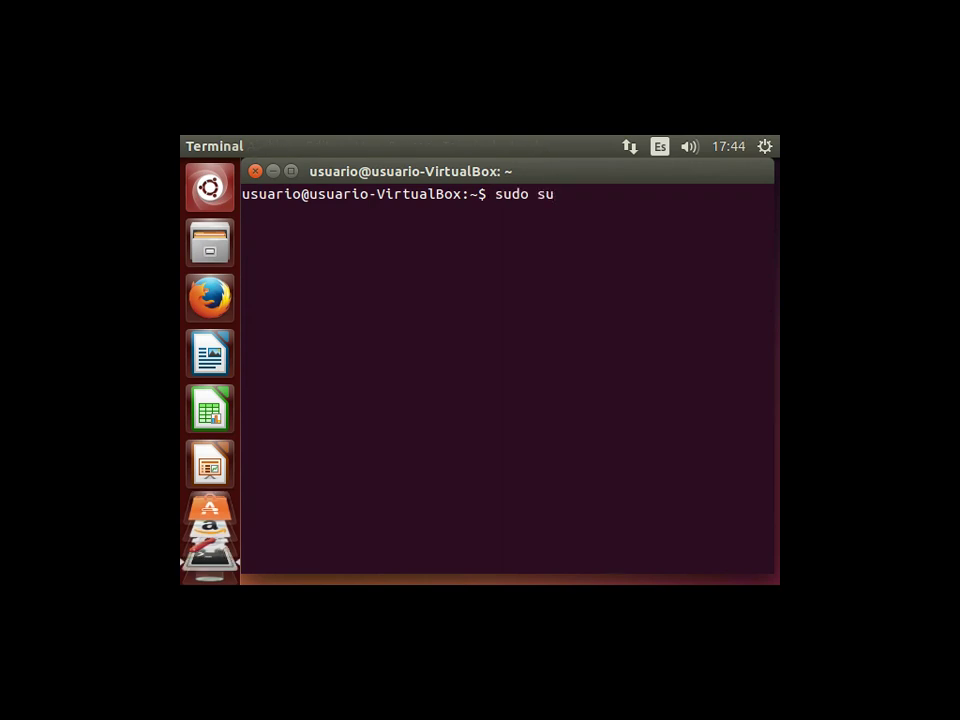
{"action": "key", "text": "Return"}
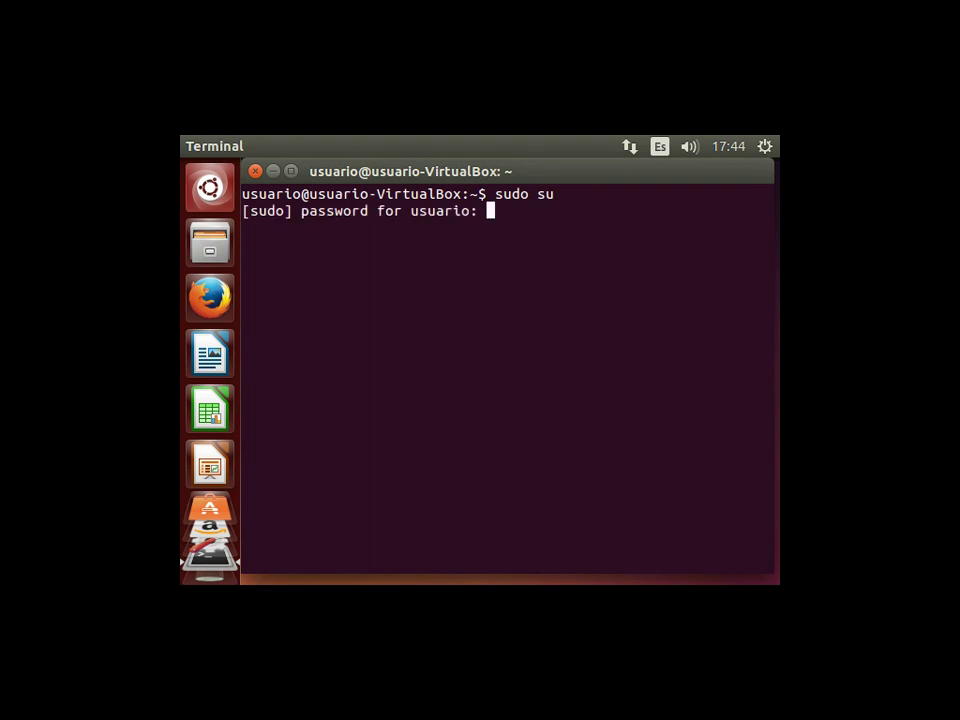
{"action": "key", "text": "Return"}
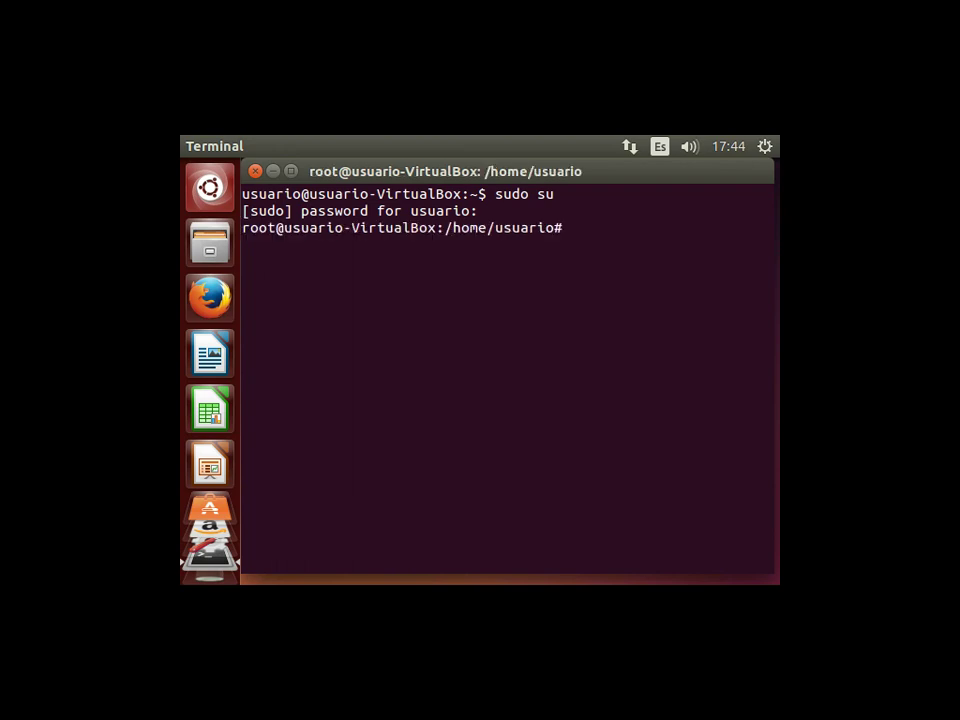
Step: Run passwd to set a new root password, entering and repeating the new password
{"action": "type", "text": "passwd"}
{"action": "key", "text": "Return"}
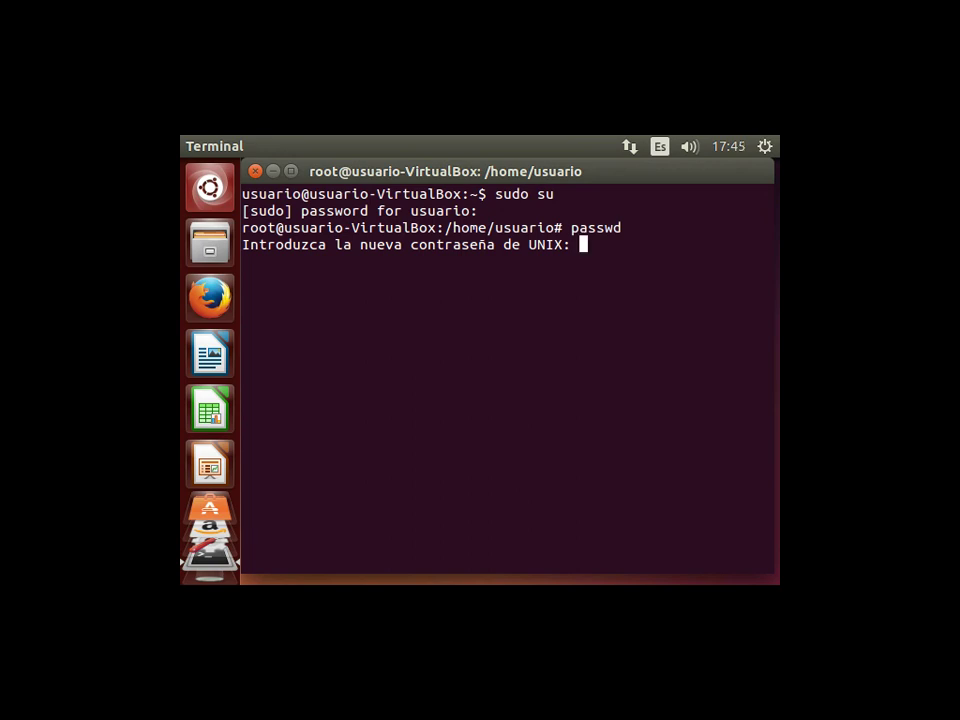
{"action": "key", "text": "Return"}
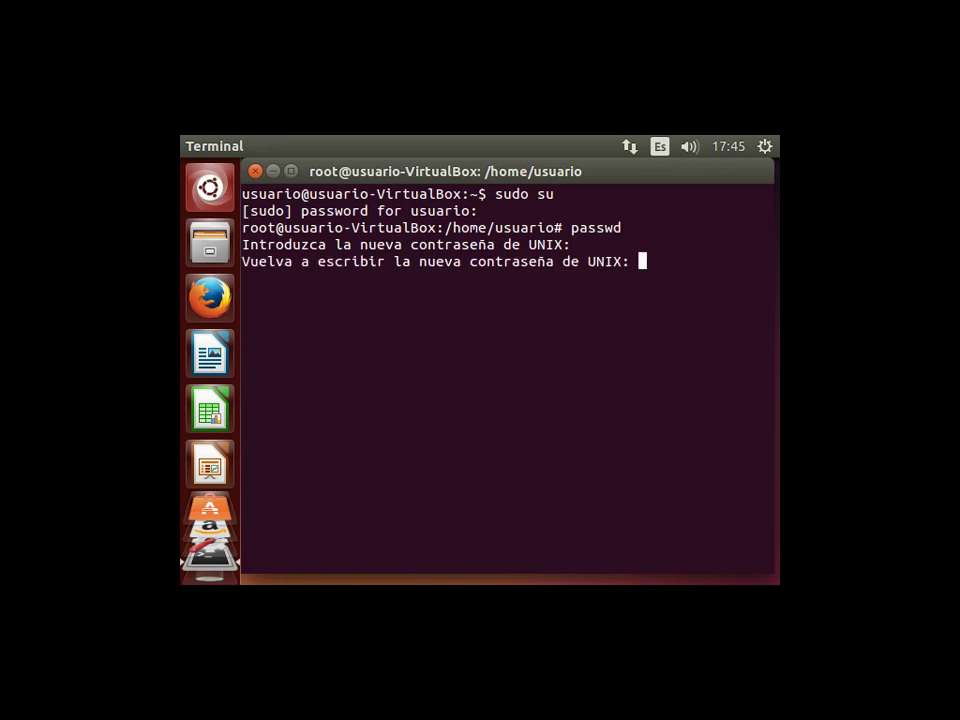
{"action": "key", "text": "Return"}
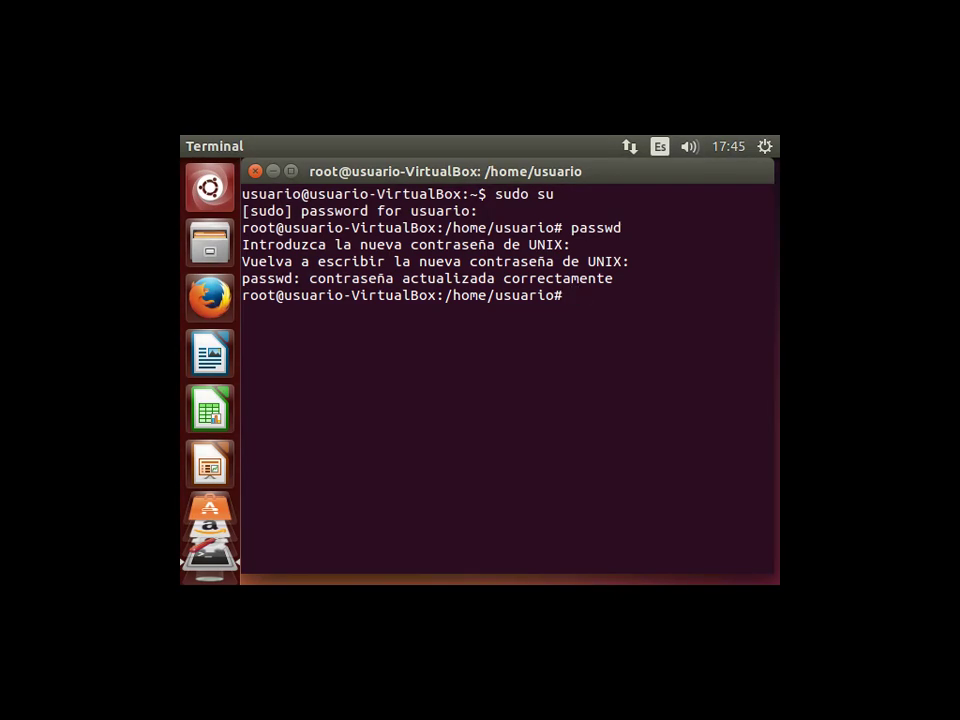
Step: Exit the root shell and then the user shell to close the terminal session
{"action": "type", "text": "exit"}
{"action": "key", "text": "Return"}
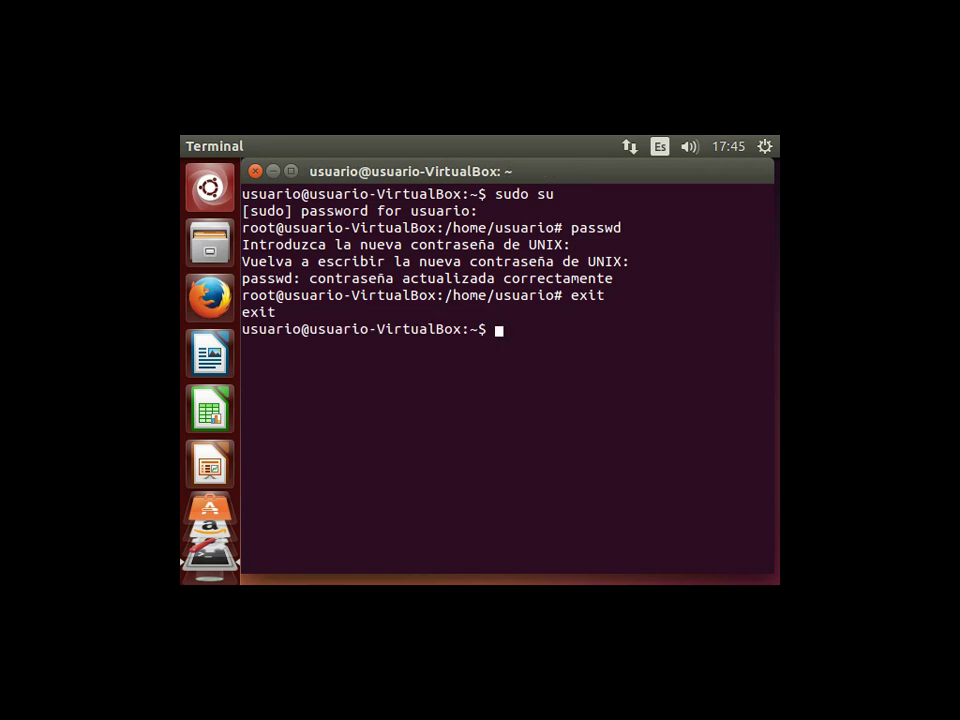
{"action": "type", "text": "exit"}
{"action": "key", "text": "Return"}
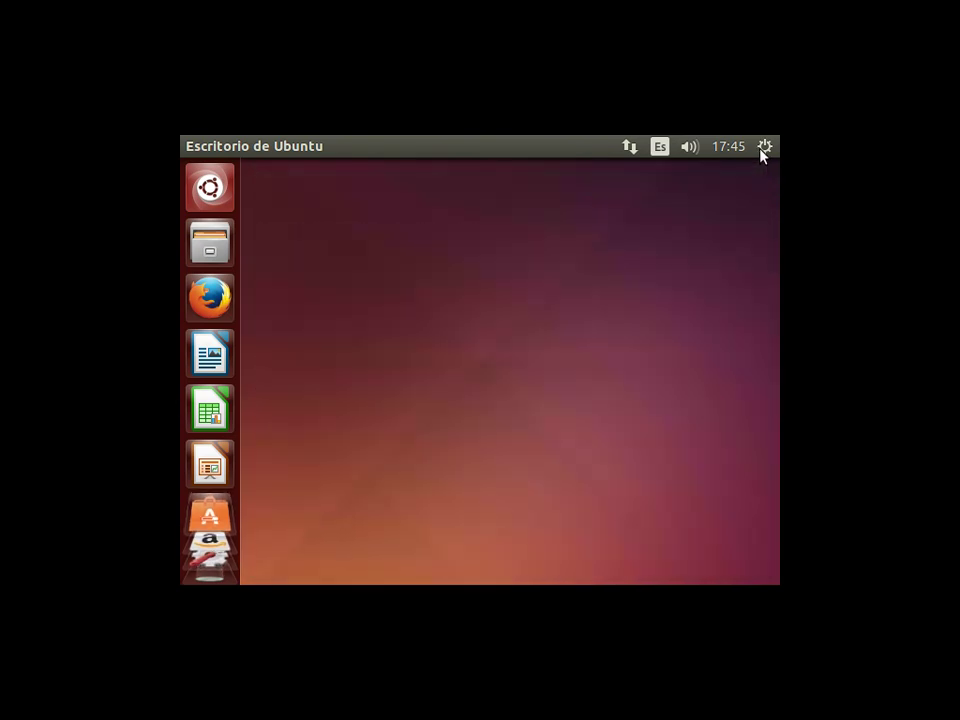
Step: Shut down the computer with the Apagar option and confirm the power-off
{"action": "left_click", "coordinate": [763, 148]}
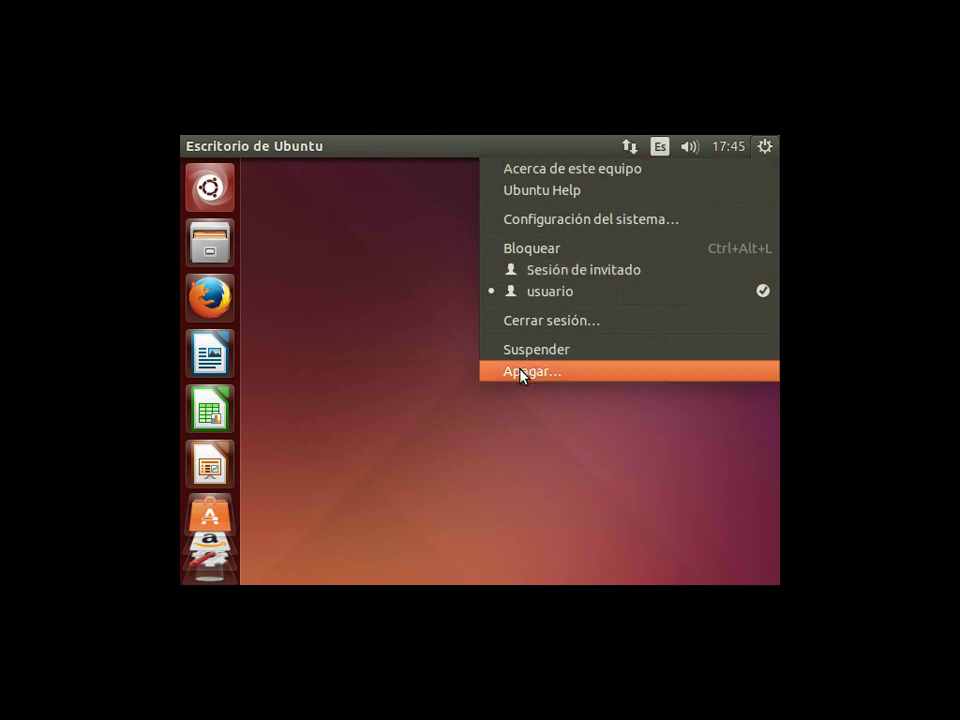
{"action": "left_click", "coordinate": [631, 387]}
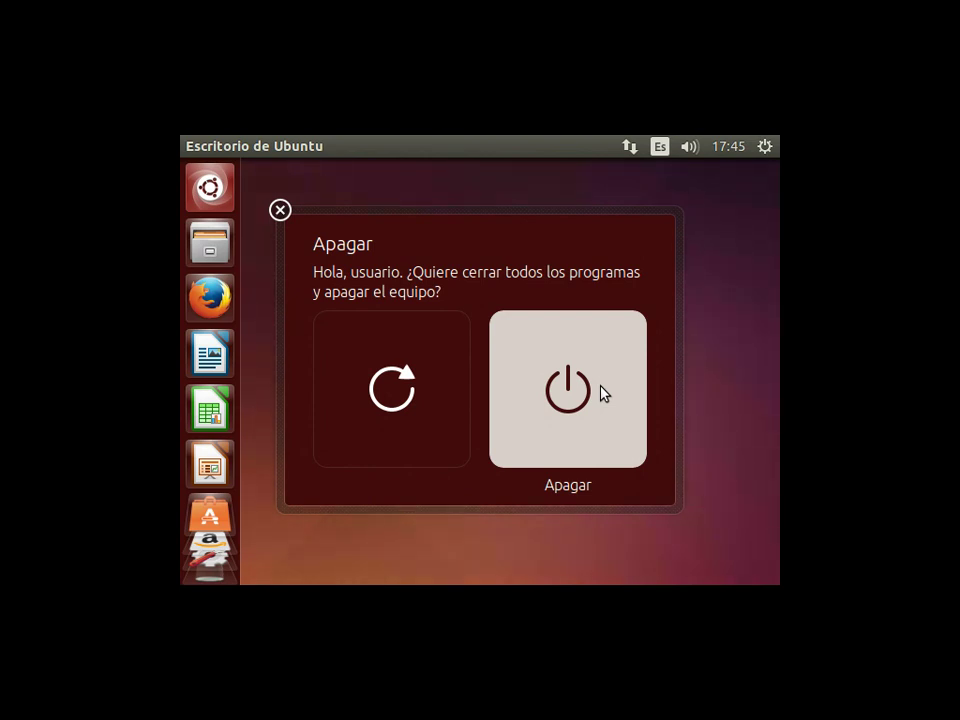
{"action": "left_click", "coordinate": [603, 393]}
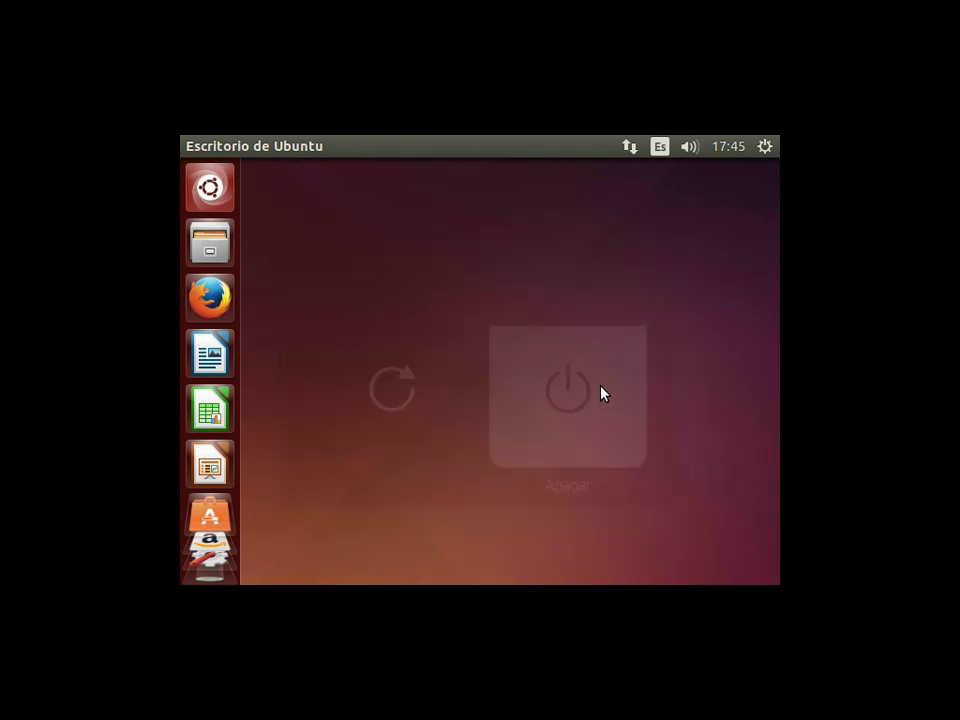